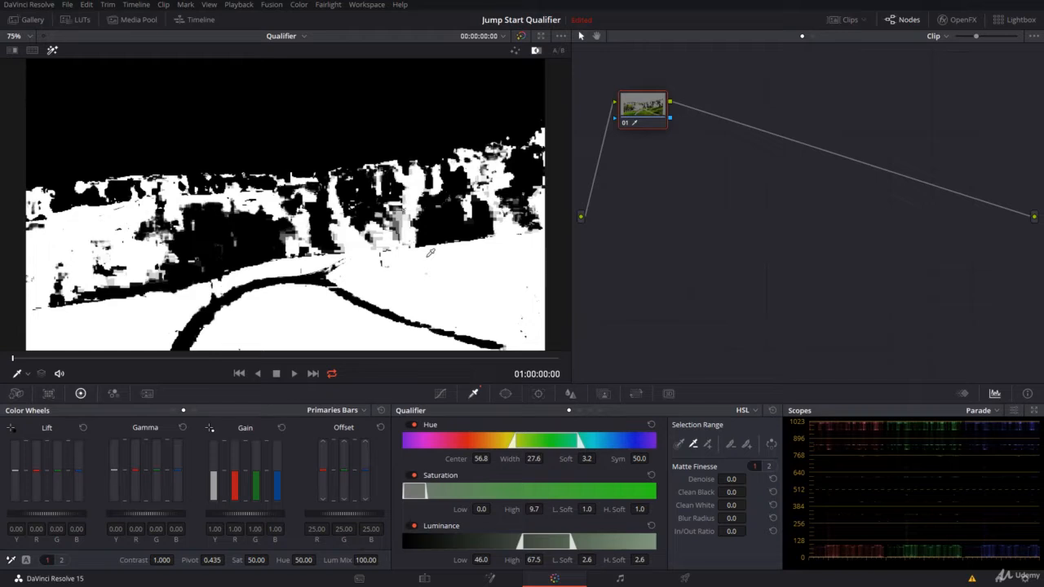
# Step: Refine the qualifier matte by setting Denoise to 4.7 and Clean Black to 6.1
pyautogui.click(755, 464)
pyautogui.moveTo(731, 479); pyautogui.dragTo(755, 480)
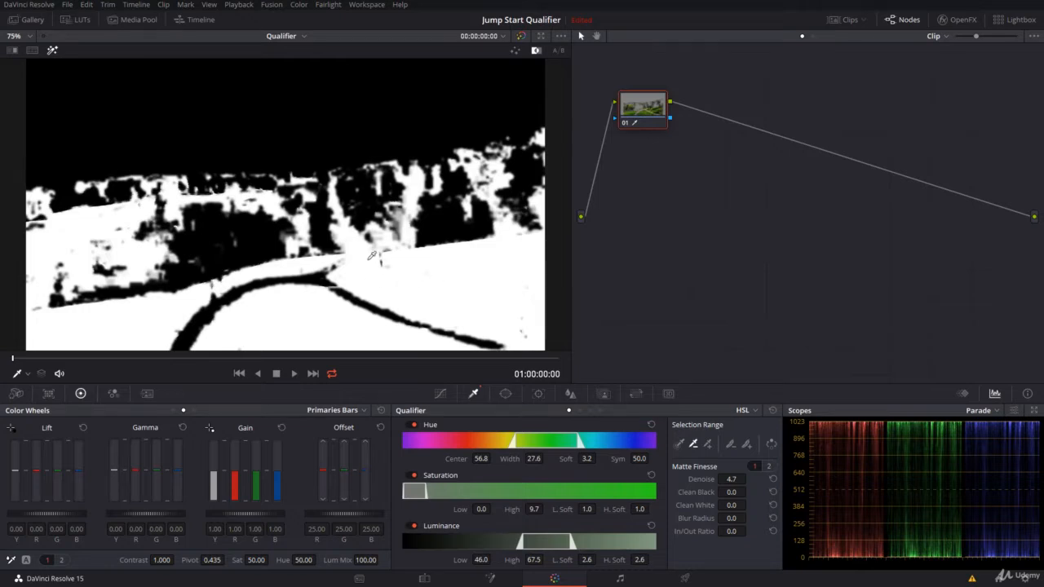
pyautogui.moveTo(726, 492); pyautogui.dragTo(750, 492)
pyautogui.click(773, 494)
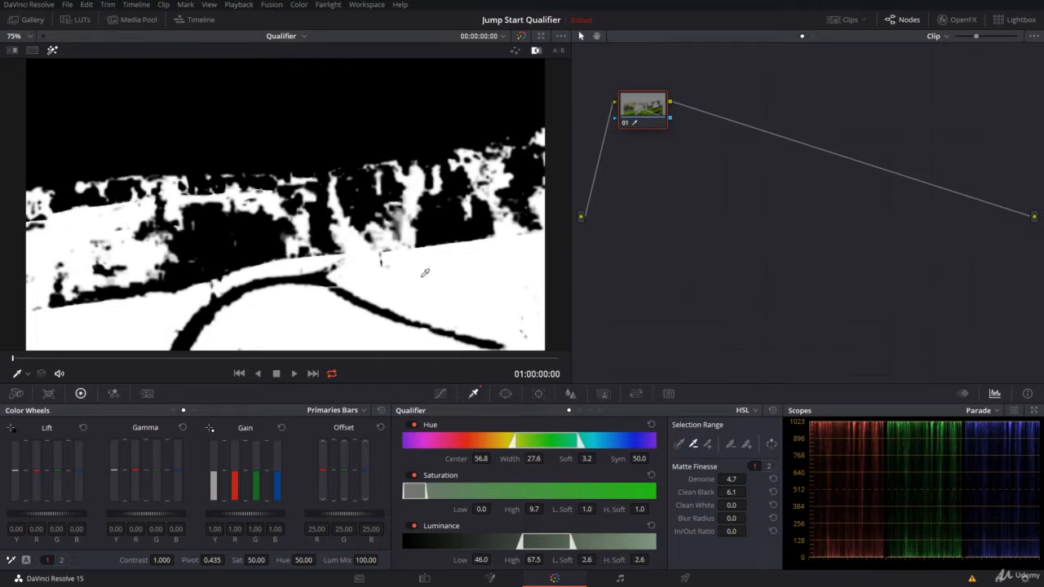
# Step: Check the selection in colour and black-and-white highlight views, and set the matte's Clean White to 16.6
pyautogui.click(515, 52)
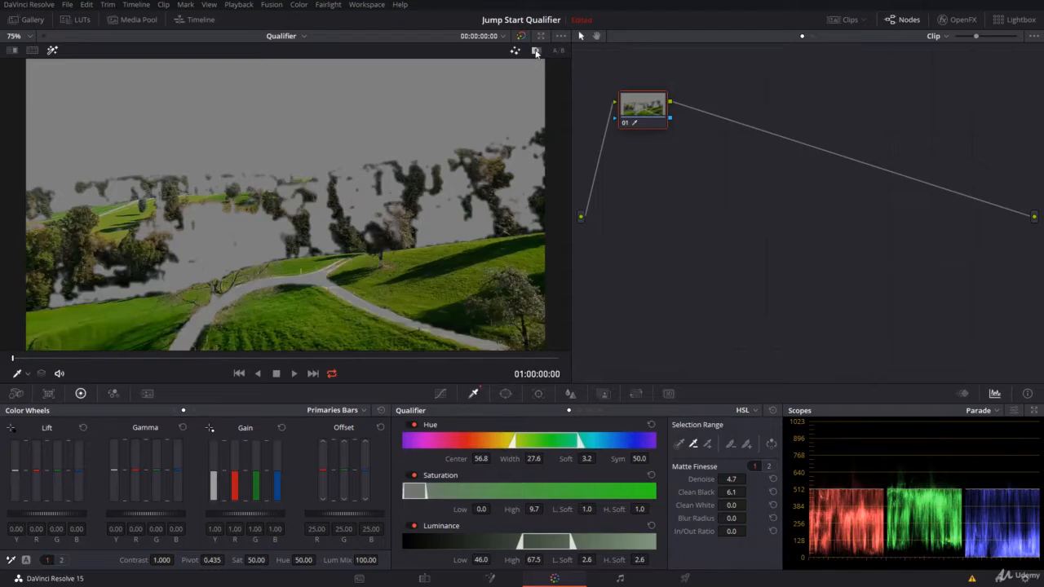
pyautogui.click(536, 51)
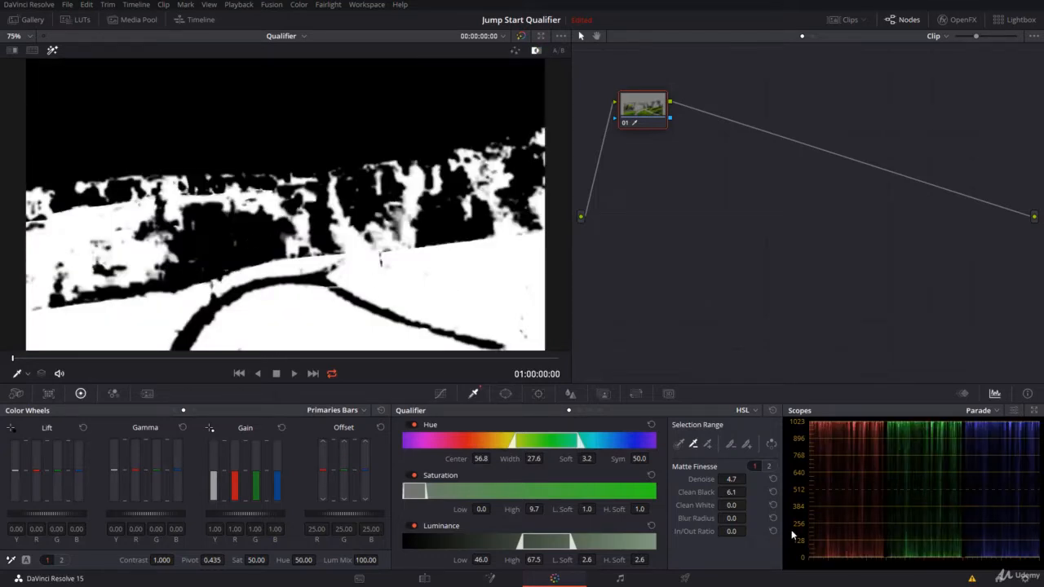
pyautogui.moveTo(724, 506); pyautogui.dragTo(759, 506)
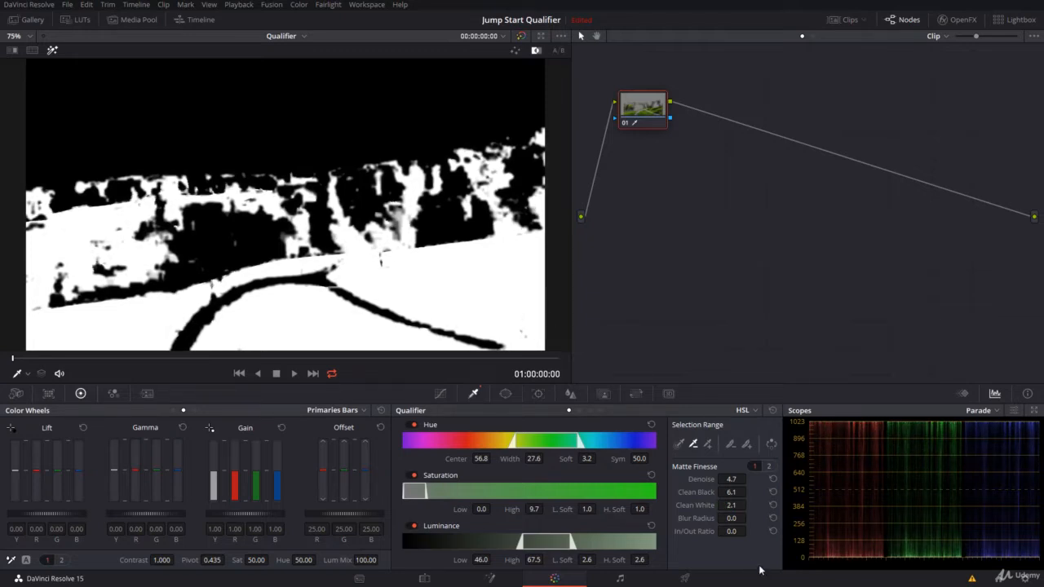
pyautogui.click(732, 504)
pyautogui.moveTo(733, 505); pyautogui.dragTo(811, 504)
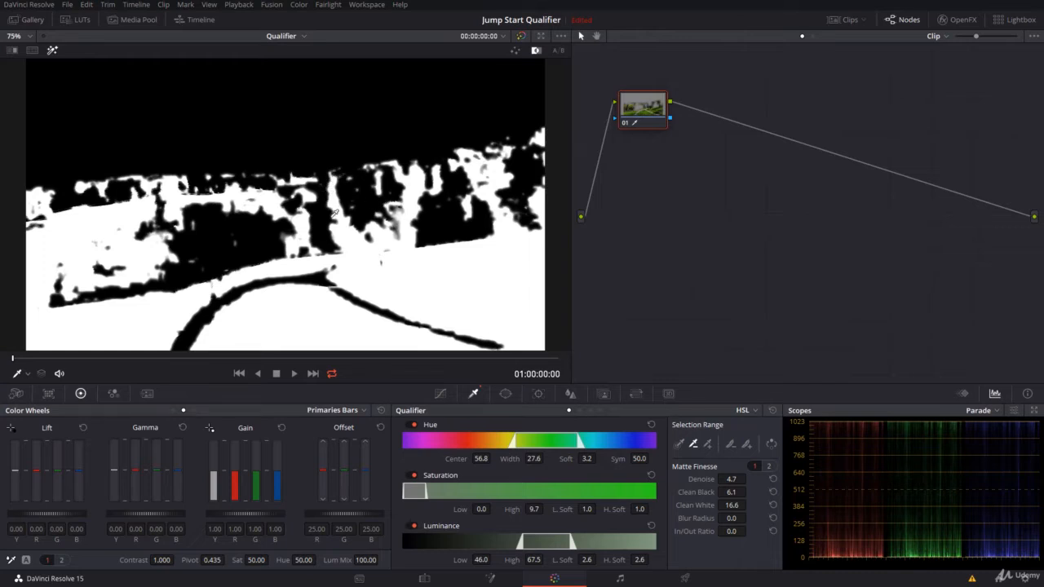
# Step: Try shrinking the matte with a radius of 5 in the second Matte Finesse page, and reset the radius
pyautogui.click(770, 468)
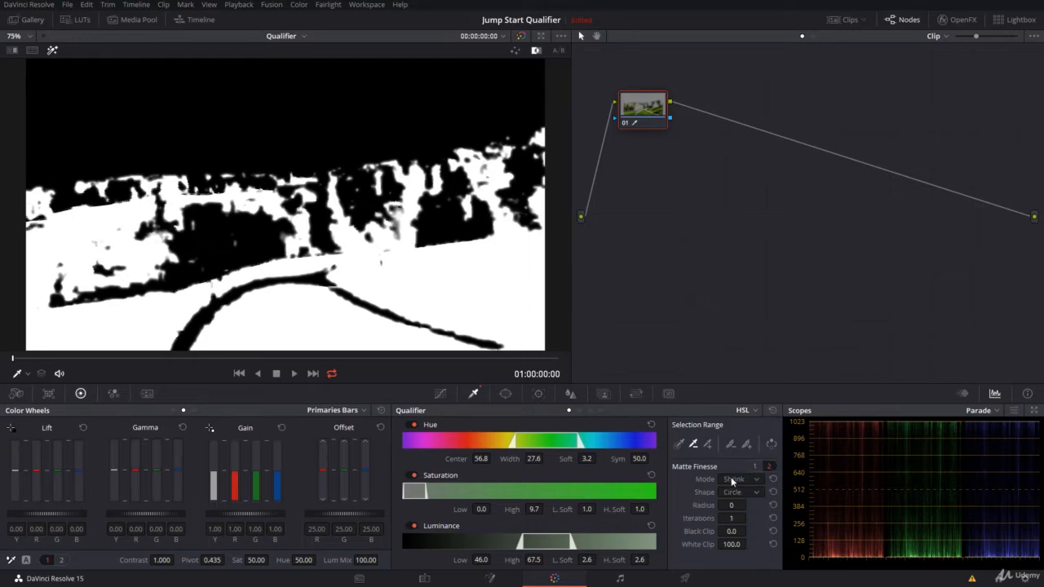
pyautogui.click(733, 480)
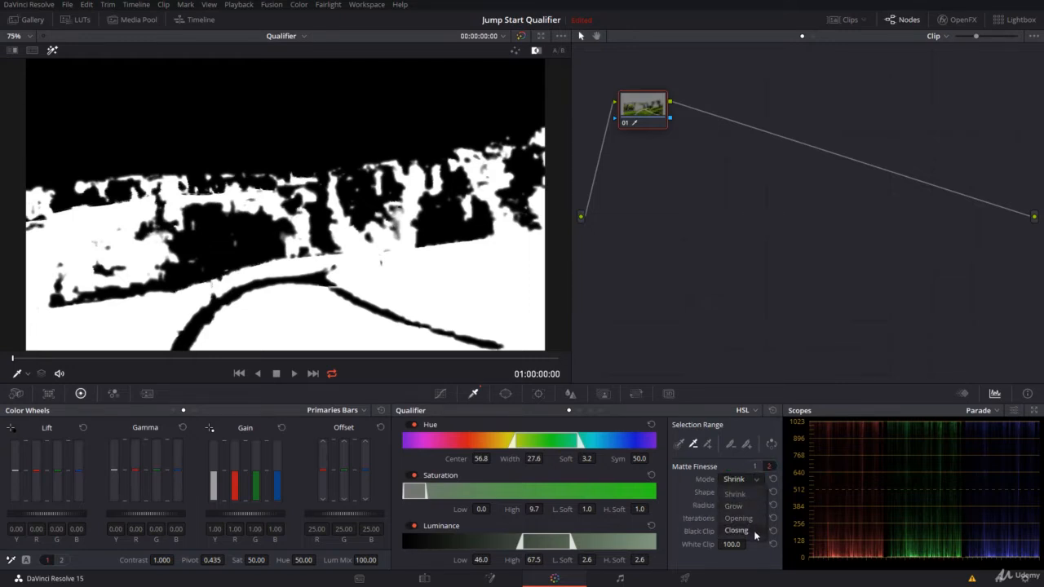
pyautogui.click(744, 495)
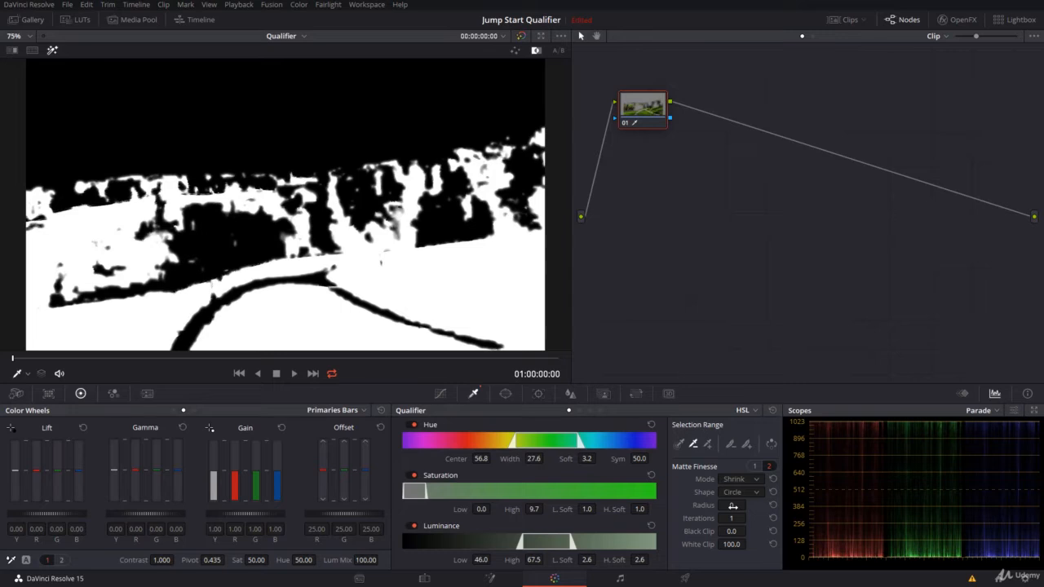
pyautogui.moveTo(732, 506); pyautogui.dragTo(749, 505)
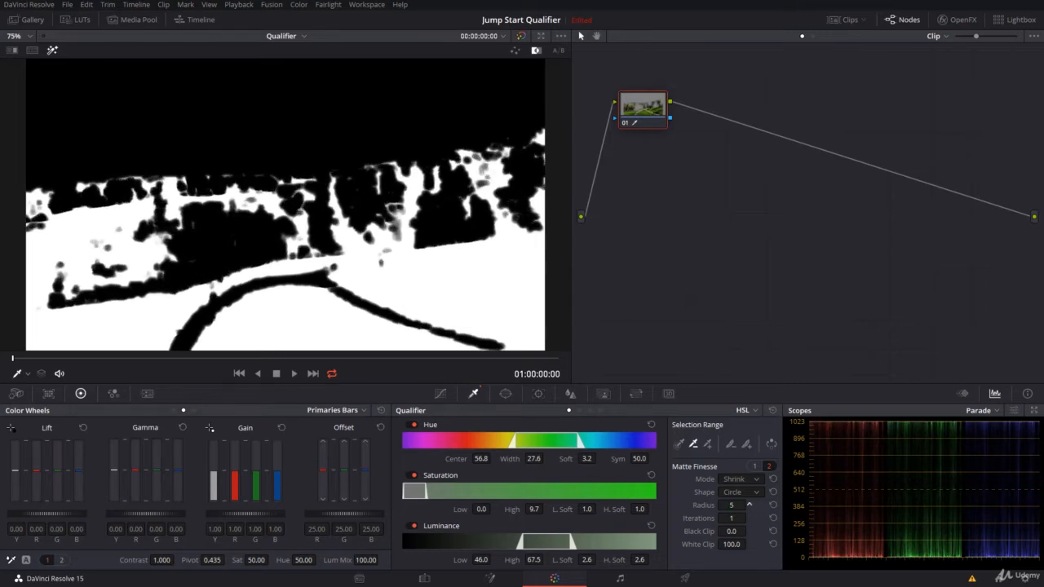
pyautogui.click(772, 505)
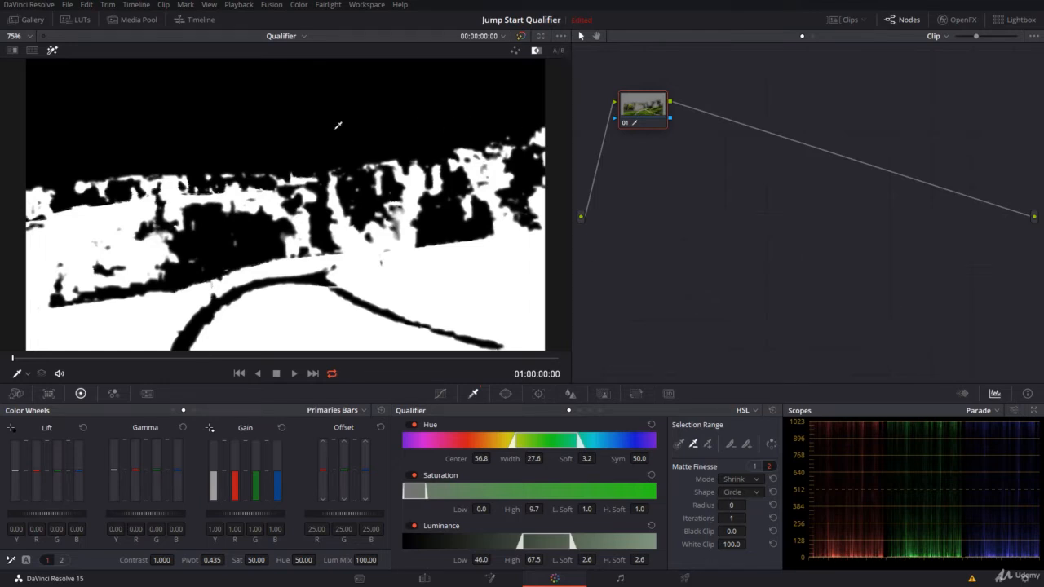
# Step: Turn off the matte highlight and set the Hue of the qualified greens to 61.00 for autumn-coloured grass
pyautogui.click(53, 51)
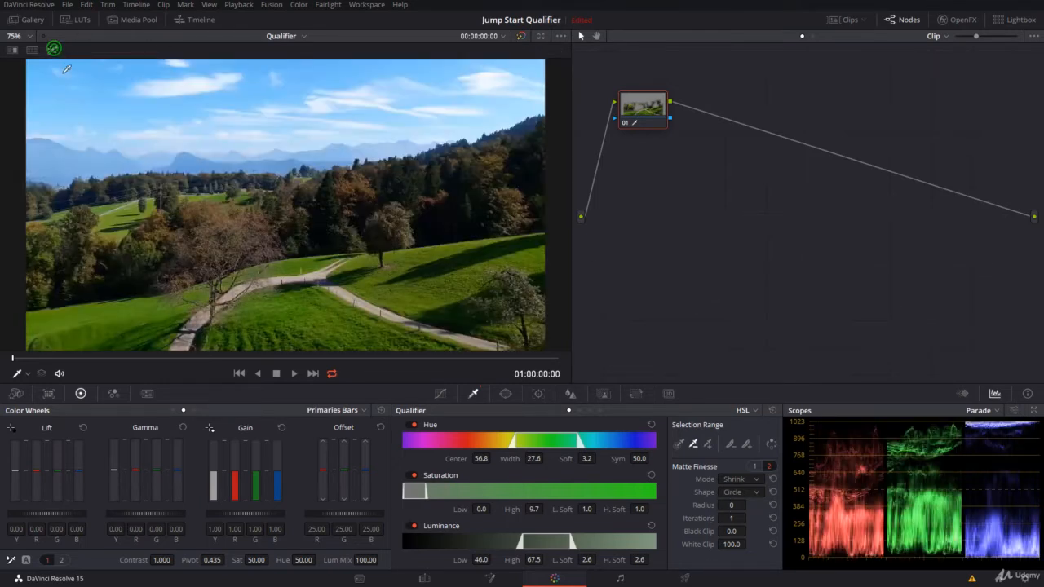
pyautogui.moveTo(303, 560); pyautogui.dragTo(317, 560)
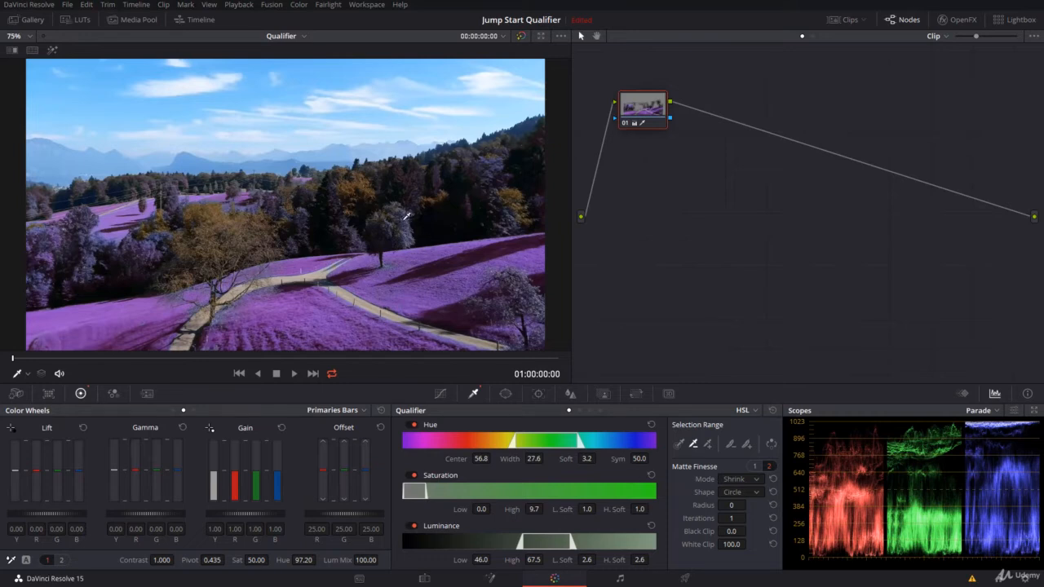
pyautogui.click(406, 216)
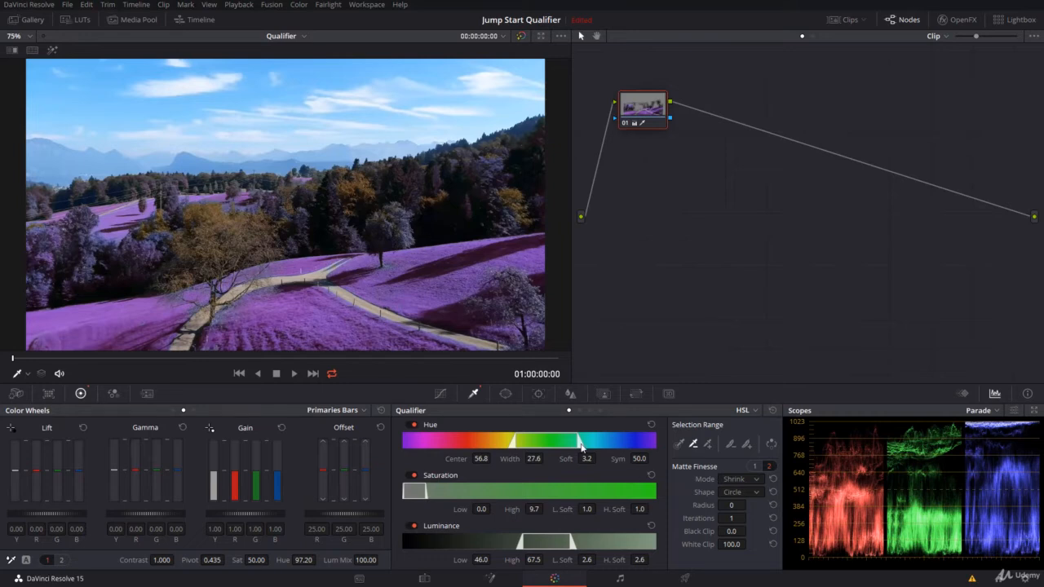
pyautogui.moveTo(301, 571); pyautogui.dragTo(320, 561)
pyautogui.doubleClick(306, 561)
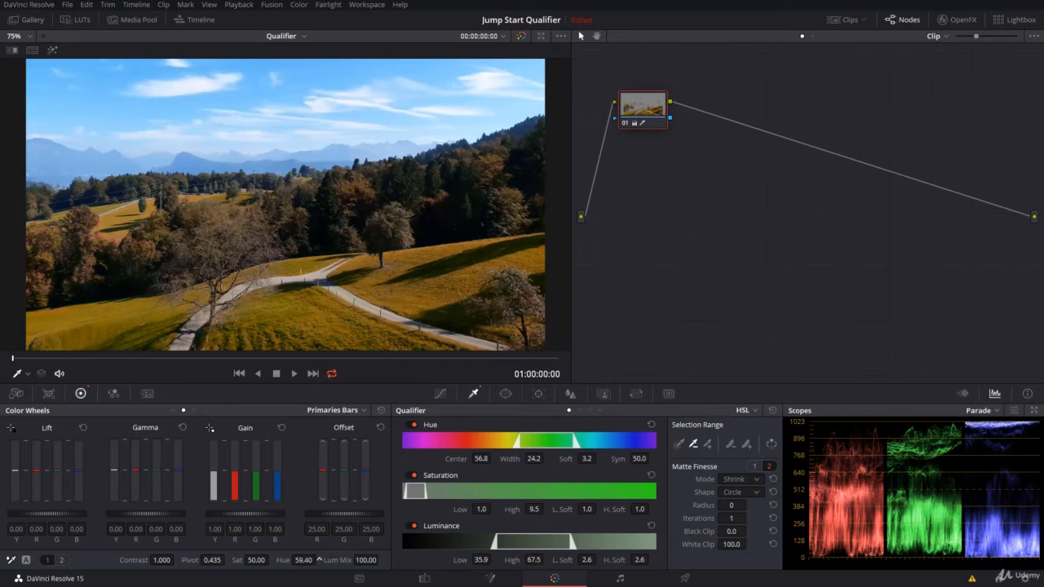
pyautogui.moveTo(319, 560); pyautogui.dragTo(320, 561)
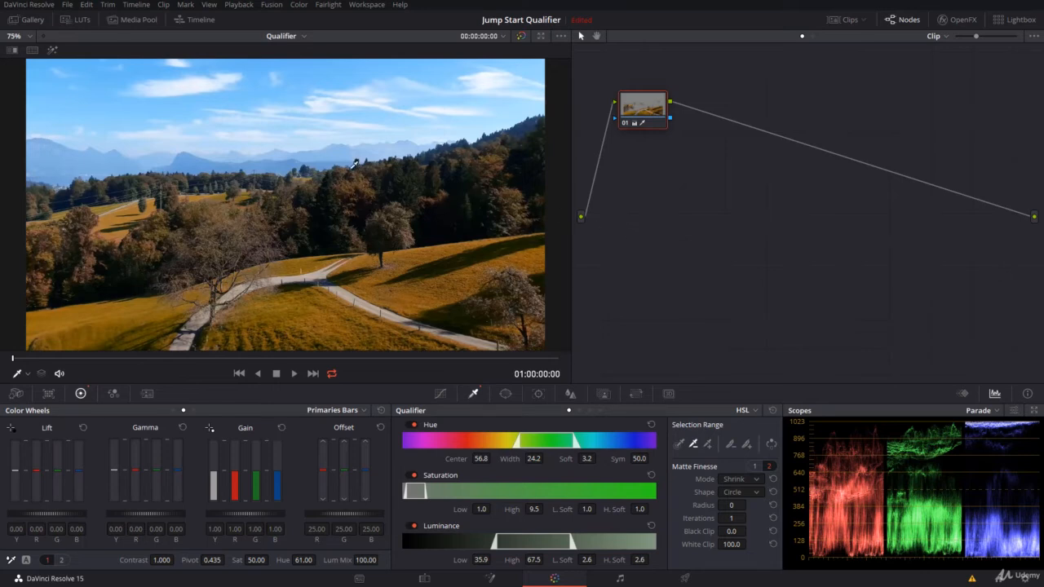
# Step: Add an outside node after node 01 to grade the unselected areas
pyautogui.rightClick(650, 112)
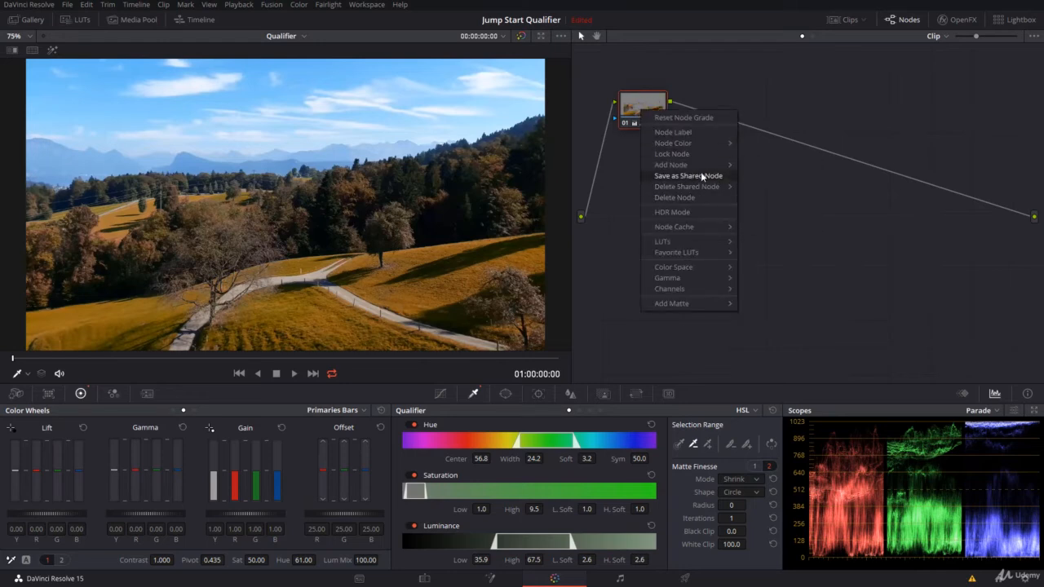
pyautogui.moveTo(699, 165)
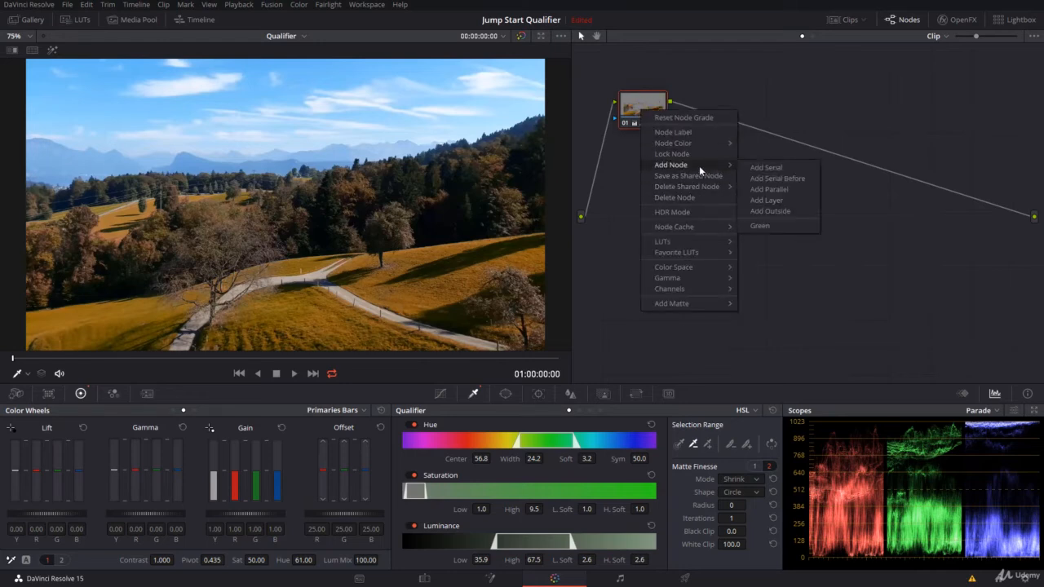
pyautogui.click(772, 212)
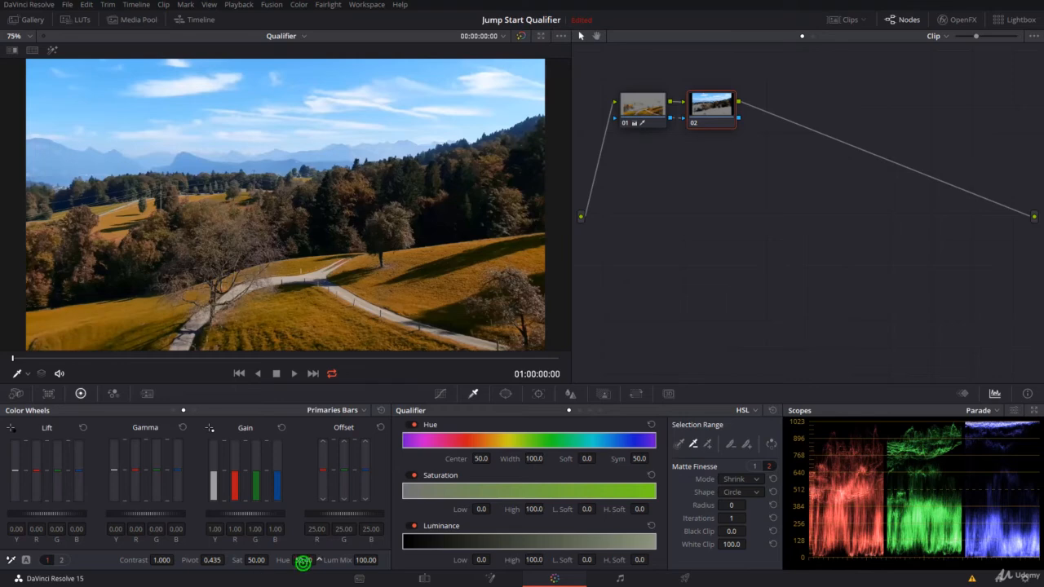
# Step: Try Hue values of 100.00 and 95.20 on the outside node, and reset its Hue
pyautogui.moveTo(303, 561); pyautogui.dragTo(325, 560)
pyautogui.hotkey('ctrl', 'z')
pyautogui.moveTo(303, 561); pyautogui.dragTo(332, 560)
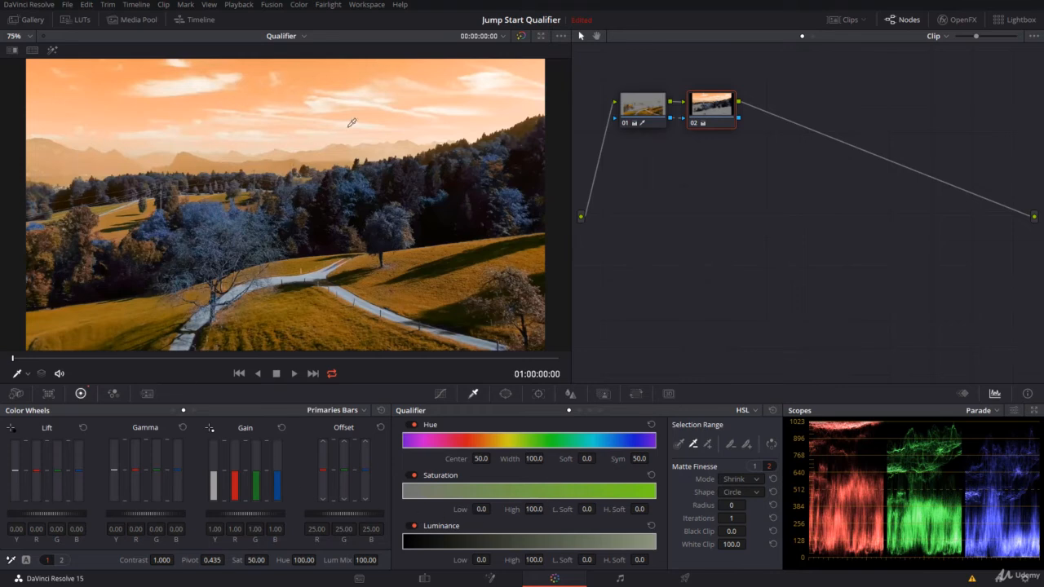
pyautogui.moveTo(352, 123); pyautogui.dragTo(363, 124)
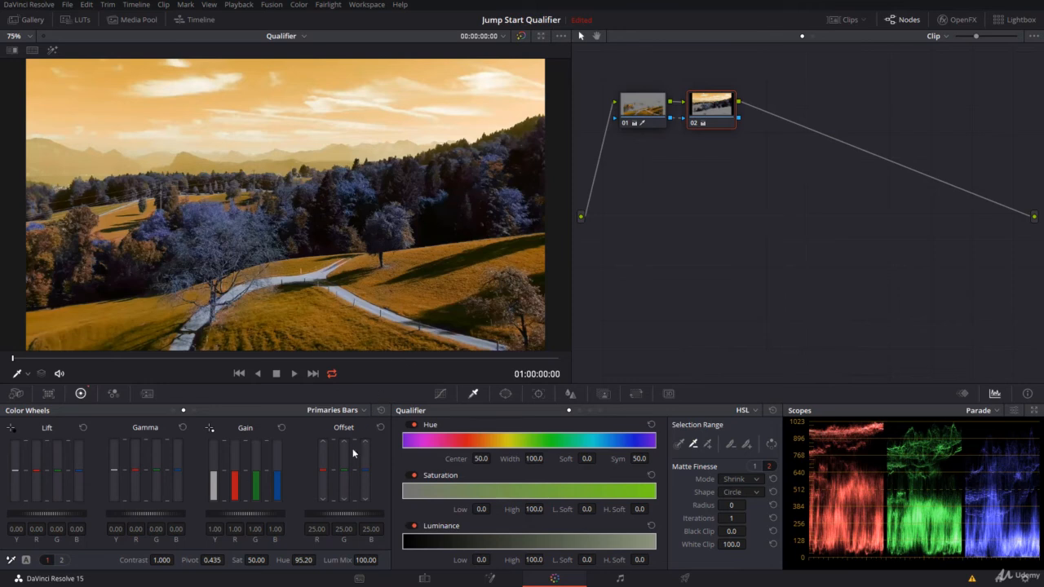
pyautogui.doubleClick(283, 561)
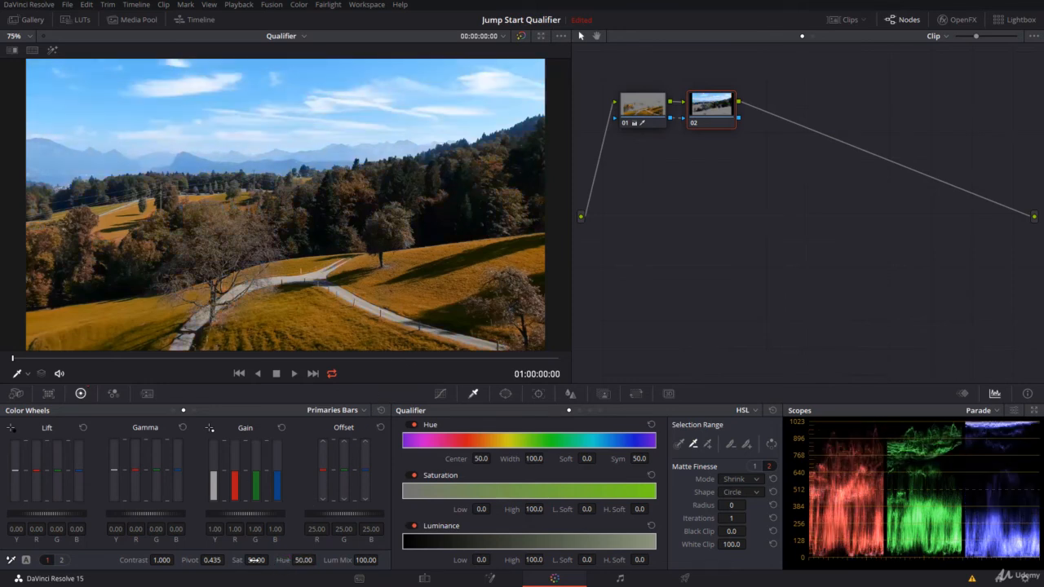
# Step: Set the outside node's saturation to 59.40 and contrast to 1.138, and compare the result with the grade bypassed
pyautogui.moveTo(255, 561); pyautogui.dragTo(260, 561)
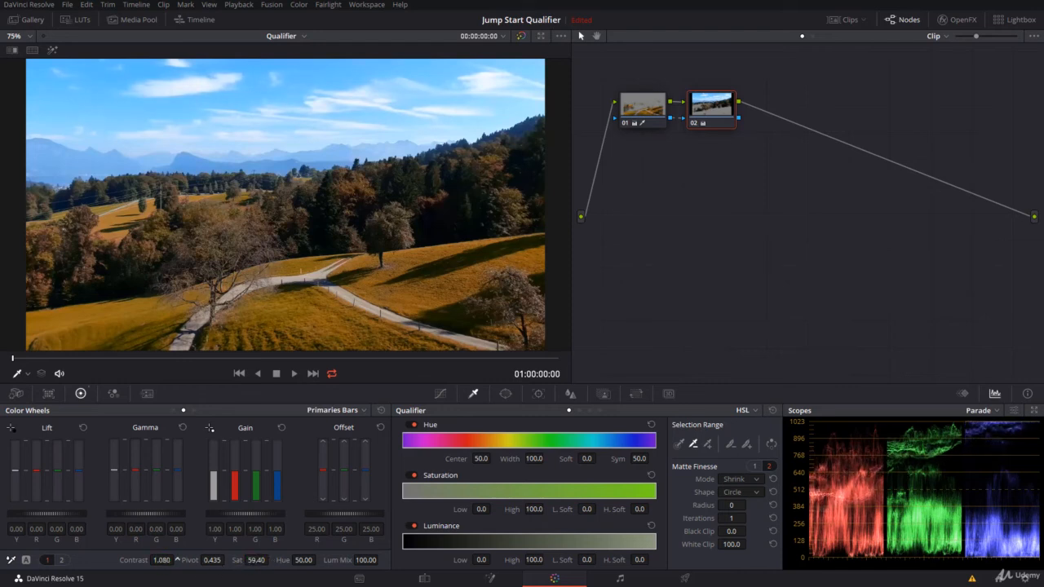
pyautogui.moveTo(162, 561); pyautogui.dragTo(177, 561)
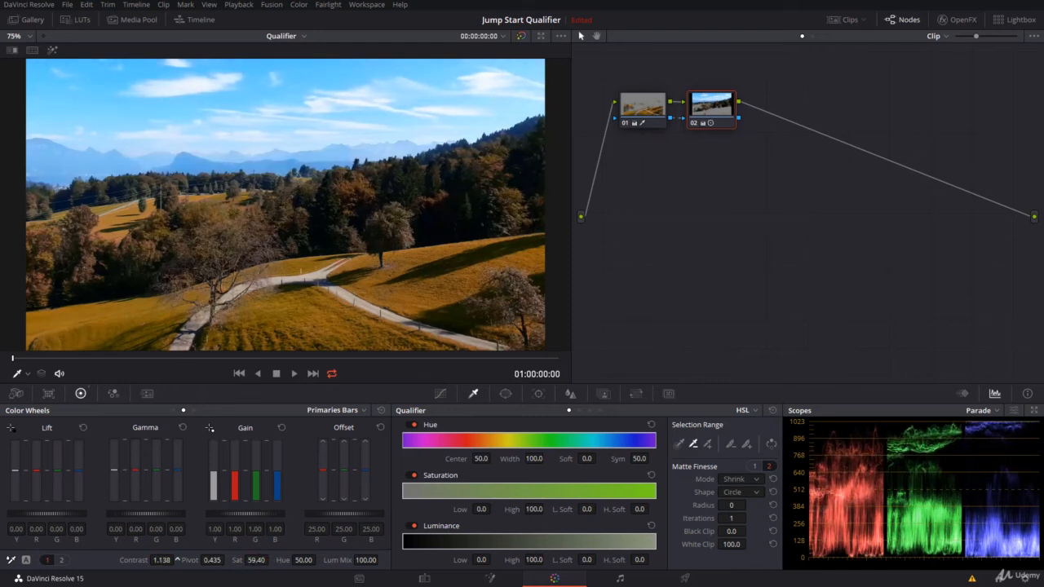
pyautogui.click(523, 35)
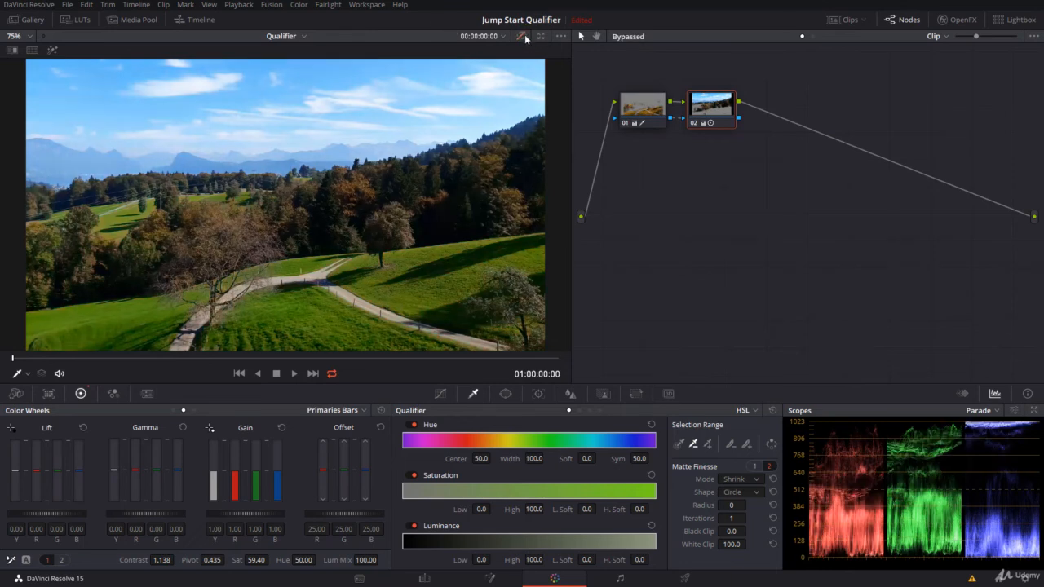
pyautogui.click(523, 35)
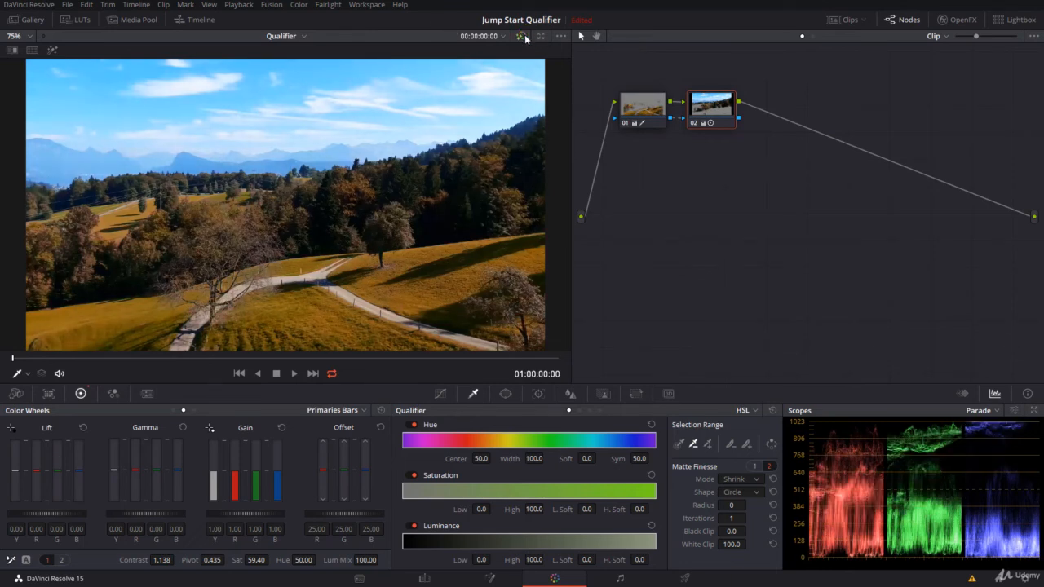
# Step: Switch the qualifier from HSL to RGB mode
pyautogui.click(745, 412)
pyautogui.click(767, 441)
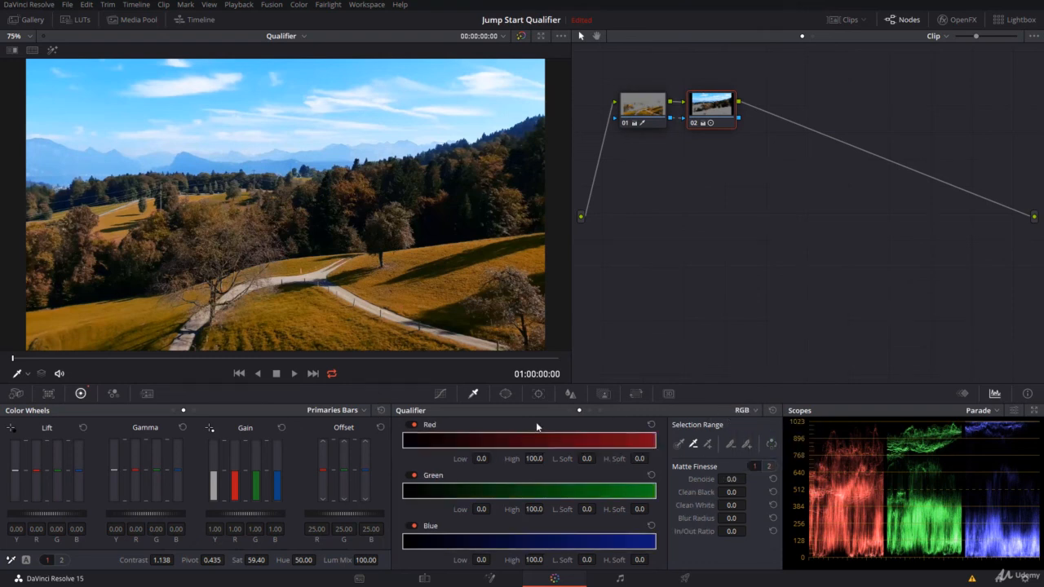